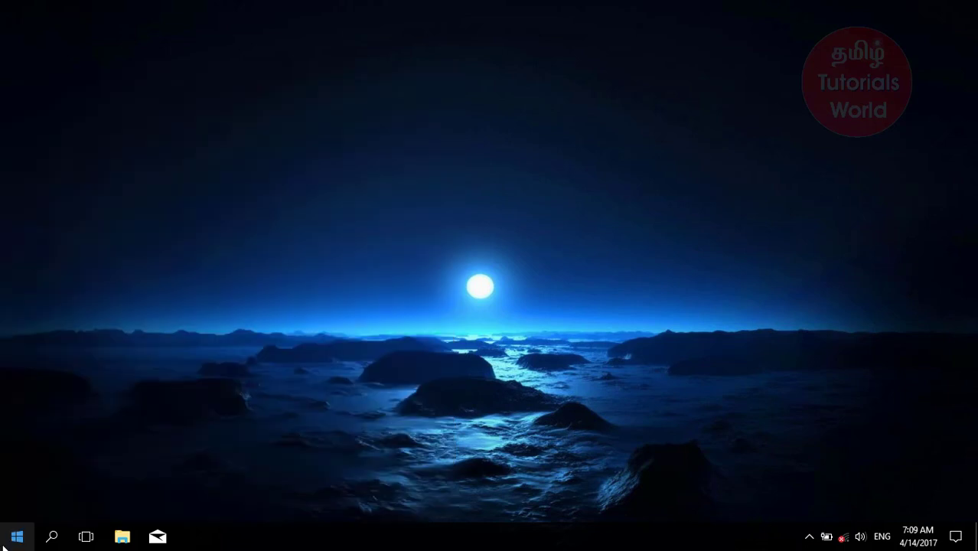
- Open the Windows display settings, turn on night light, and set the screen brightness to its maximum
left_click(4, 546)
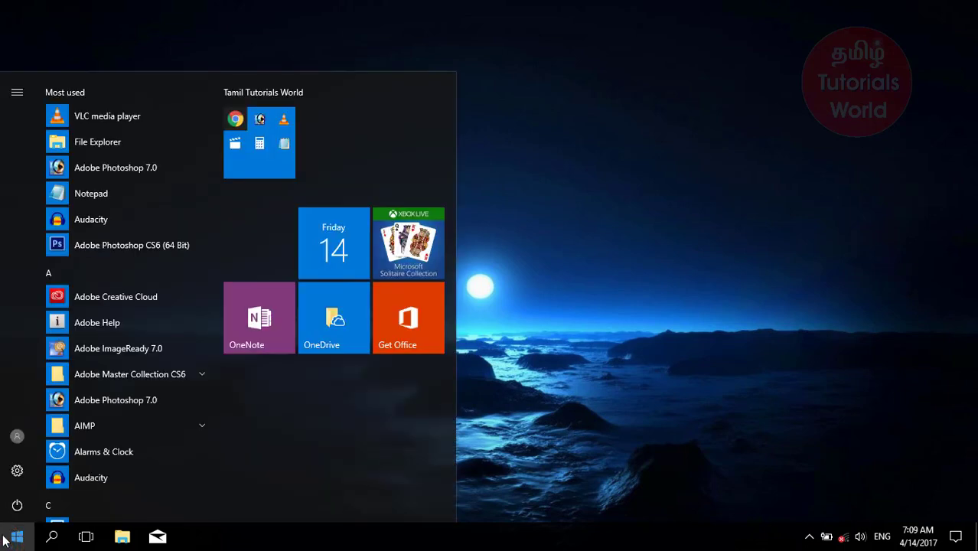
left_click(15, 473)
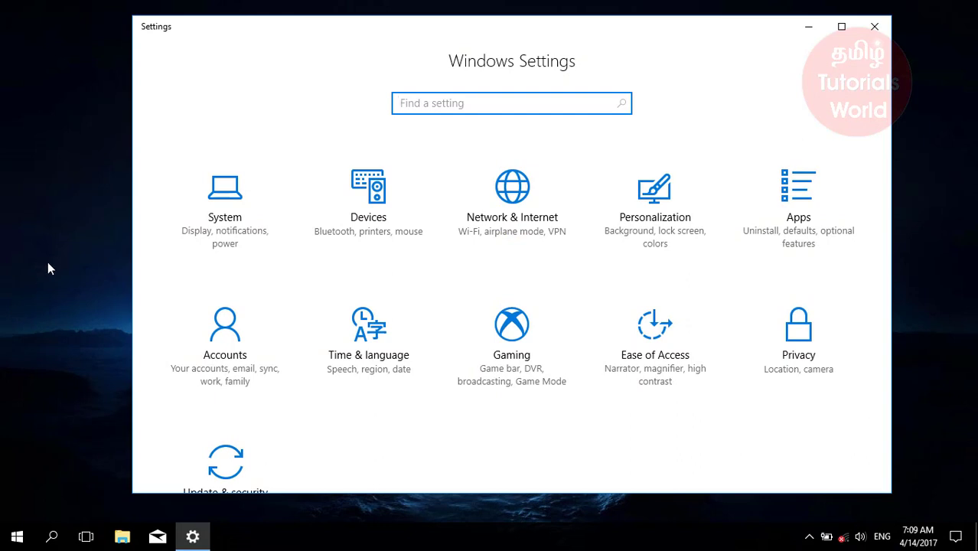
left_click(242, 220)
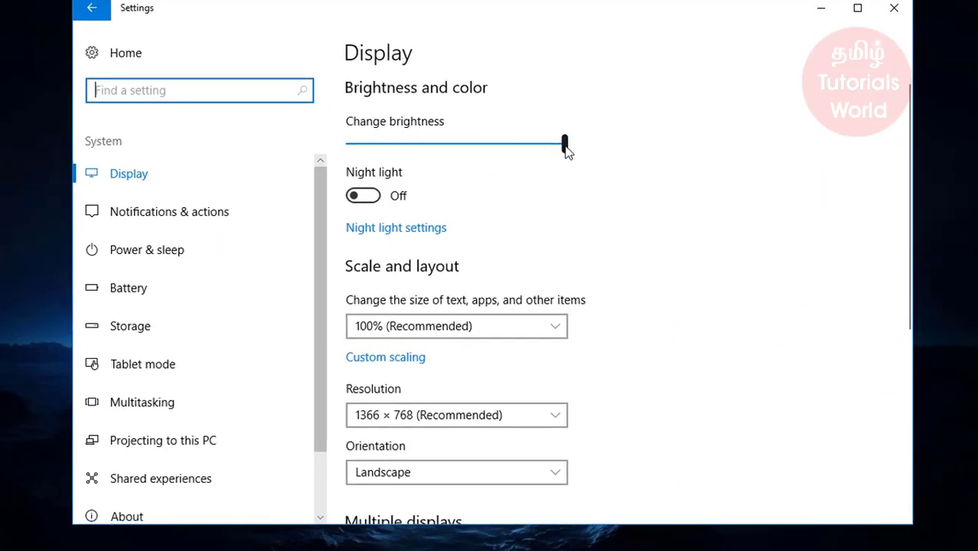
mouse_move(566, 150)
left_mouse_down()
mouse_move(463, 152)
mouse_move(568, 147)
left_mouse_up()
left_click(355, 202)
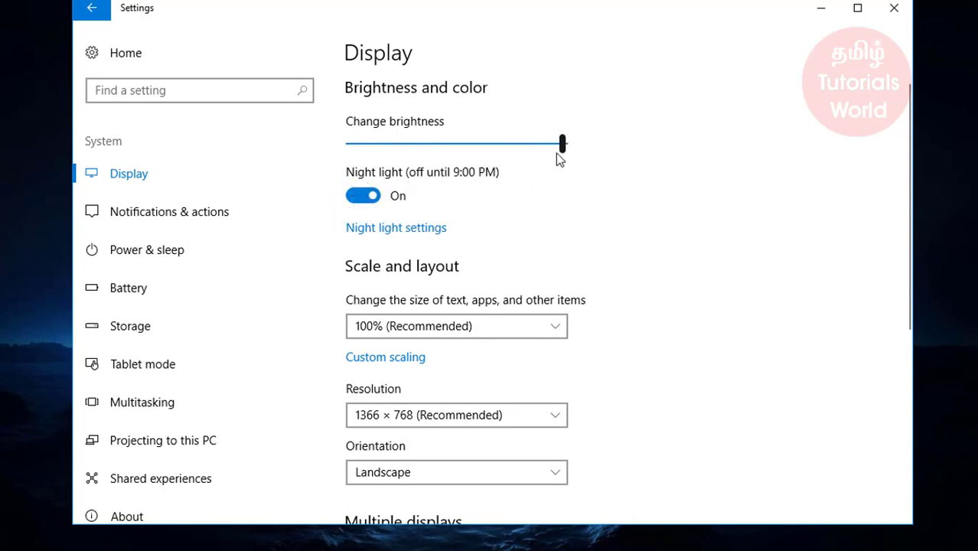
left_click_drag(561, 146, 586, 142)
- Open the night light settings and examine the scheduled hours and the night color temperature
left_click(389, 232)
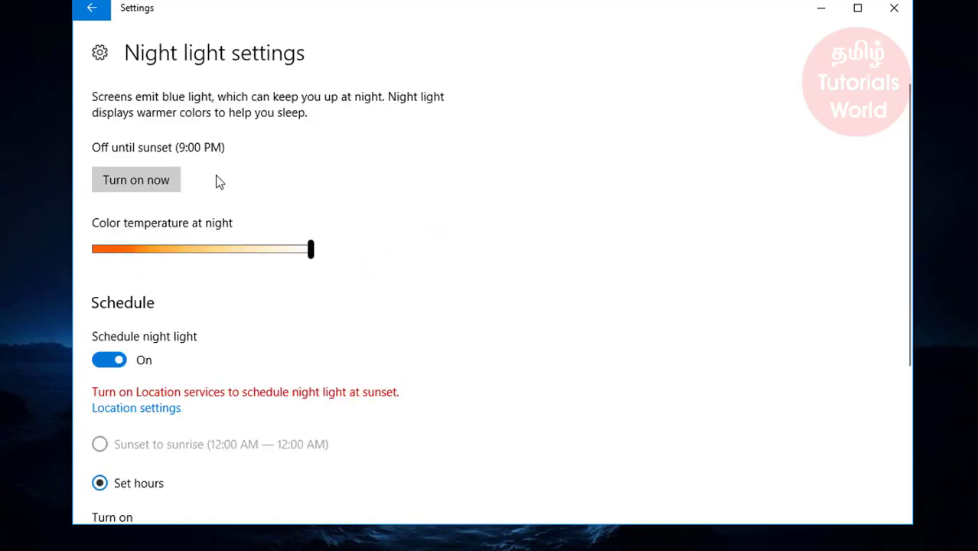
scroll(228, 248, "down", 5)
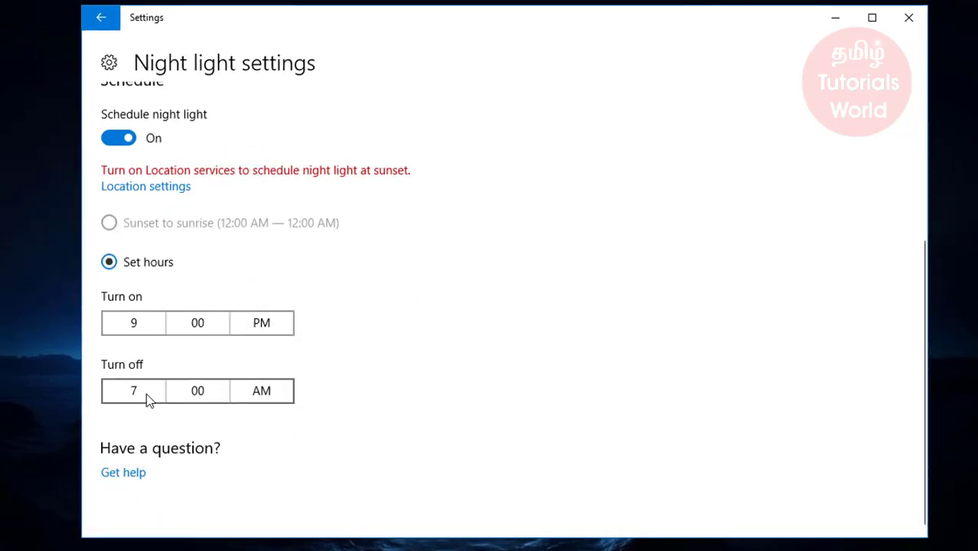
scroll(162, 291, "up", 1)
scroll(161, 290, "up", 2)
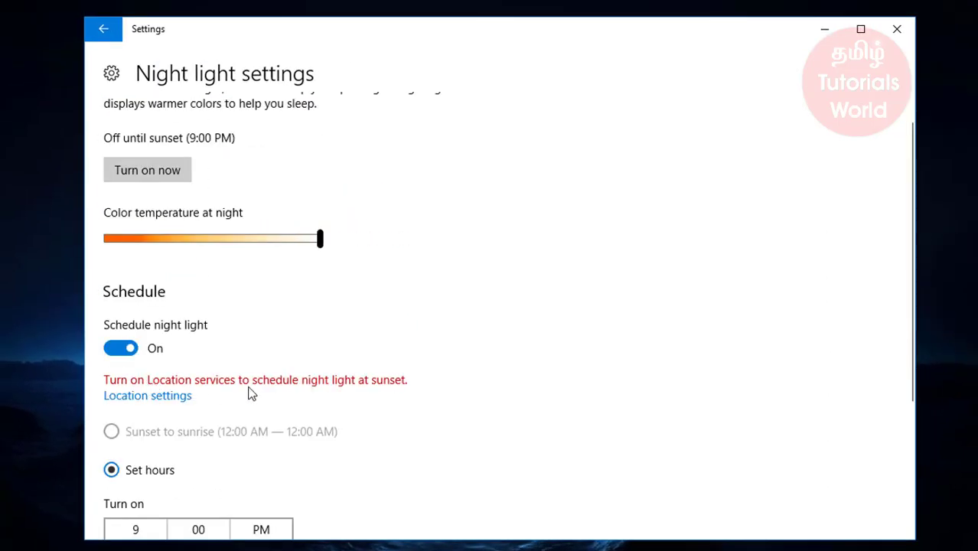
left_click_drag(317, 227, 340, 230)
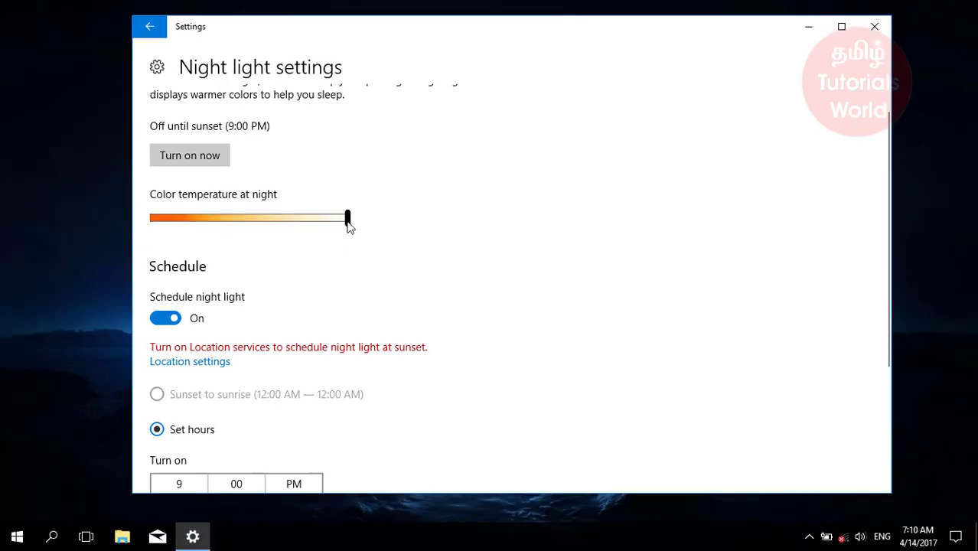
- Turn night light on immediately and toggle it from the action center, leaving it off
left_click(207, 155)
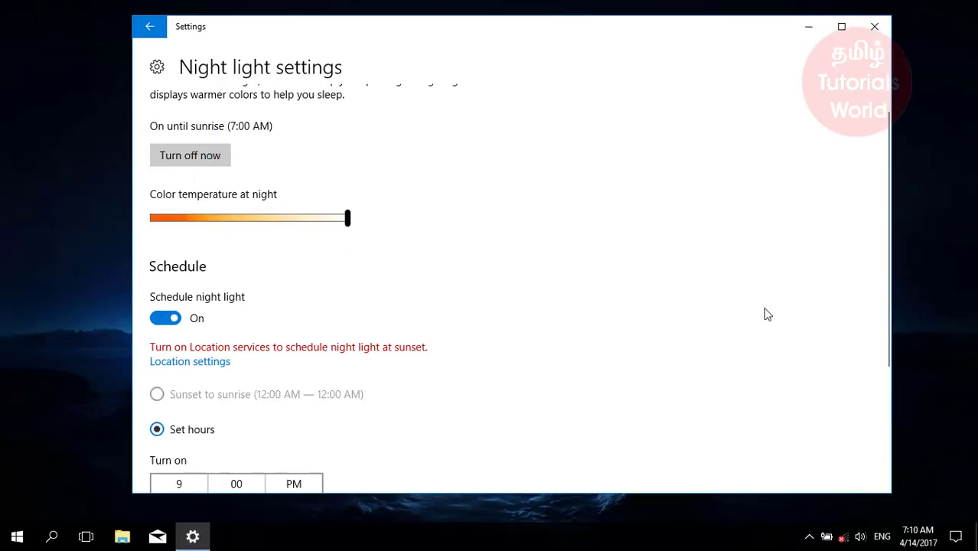
left_click(958, 539)
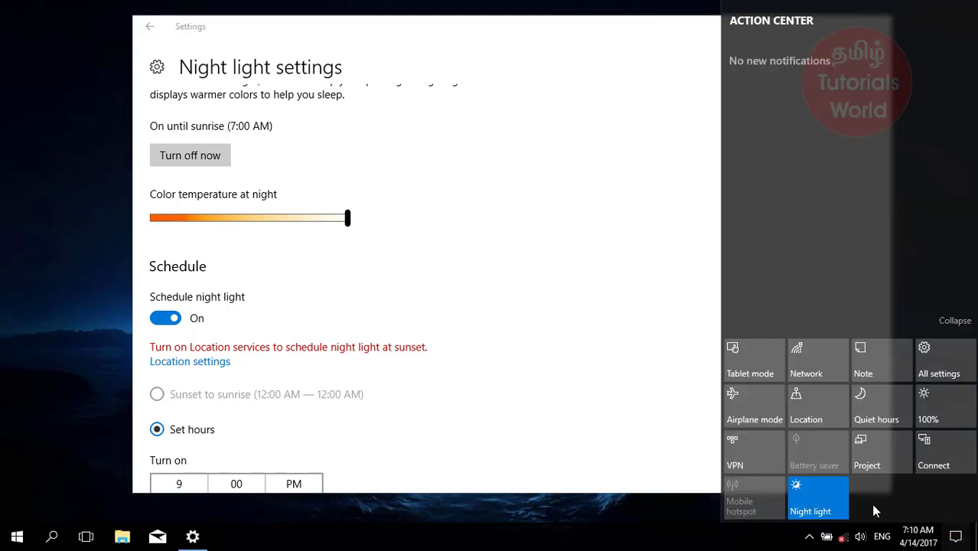
left_click(826, 516)
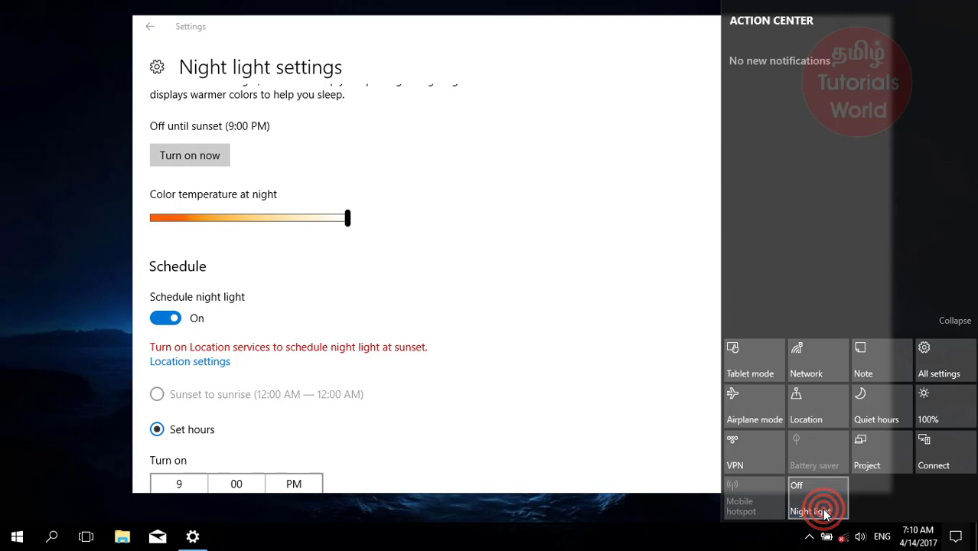
left_click(825, 516)
left_click(825, 516)
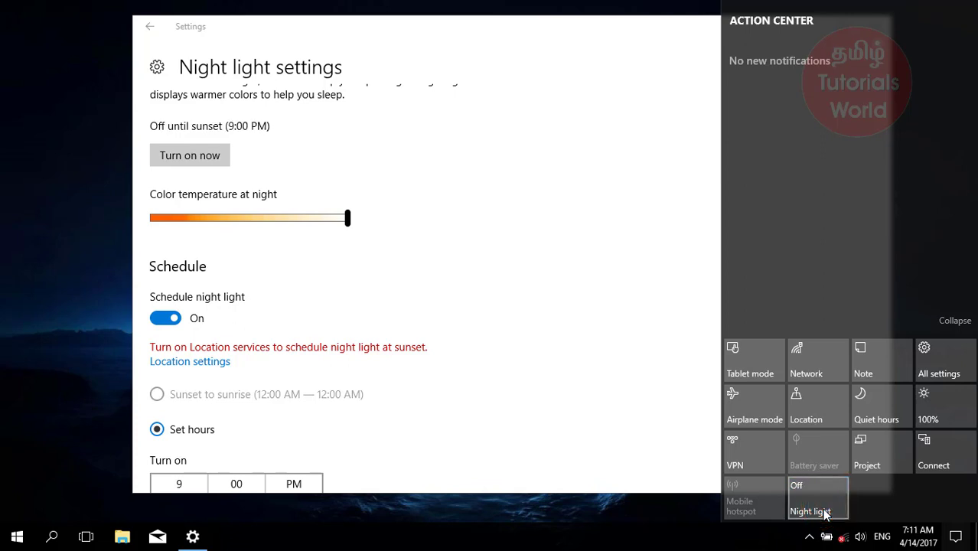
left_click(612, 280)
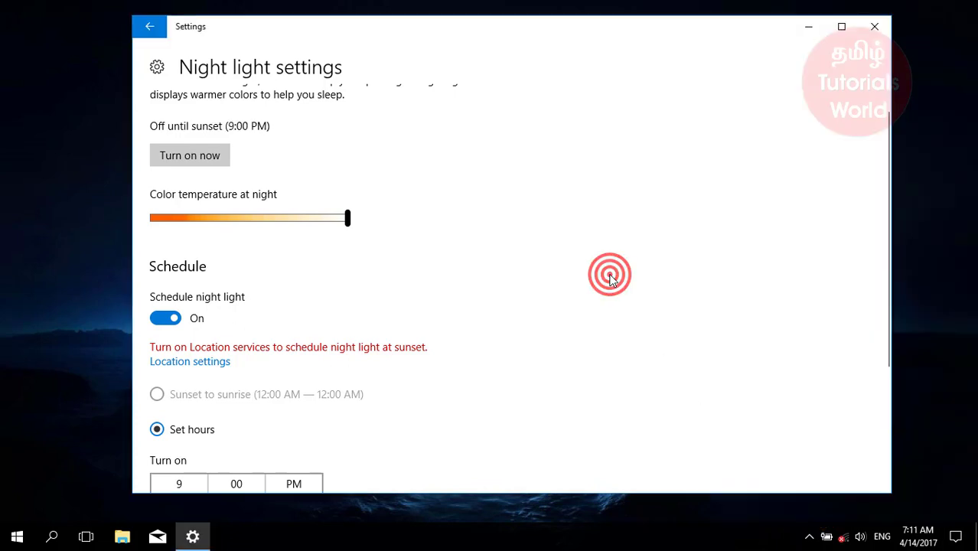
- Open the Troubleshoot page under Update & security and look through the available troubleshooters
scroll(624, 276, "down", 3)
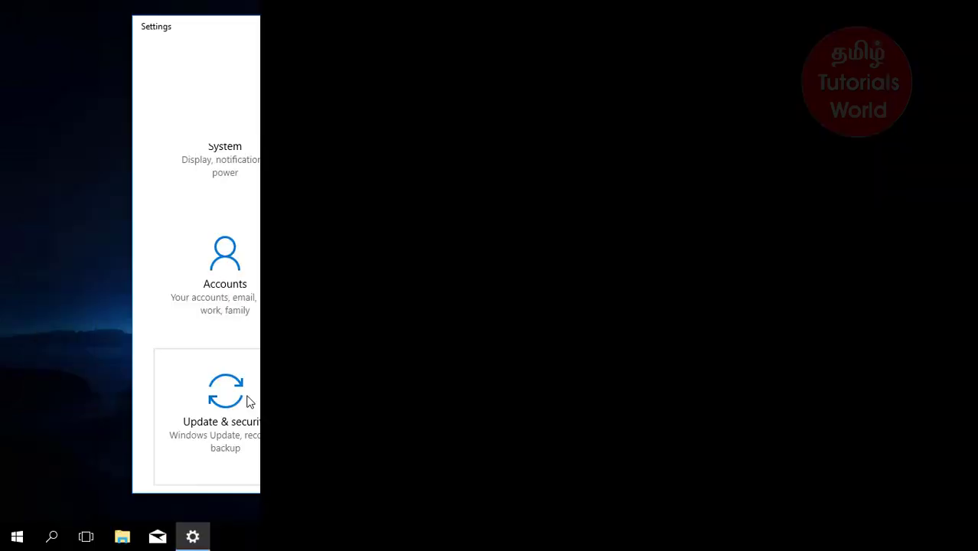
left_click(246, 399)
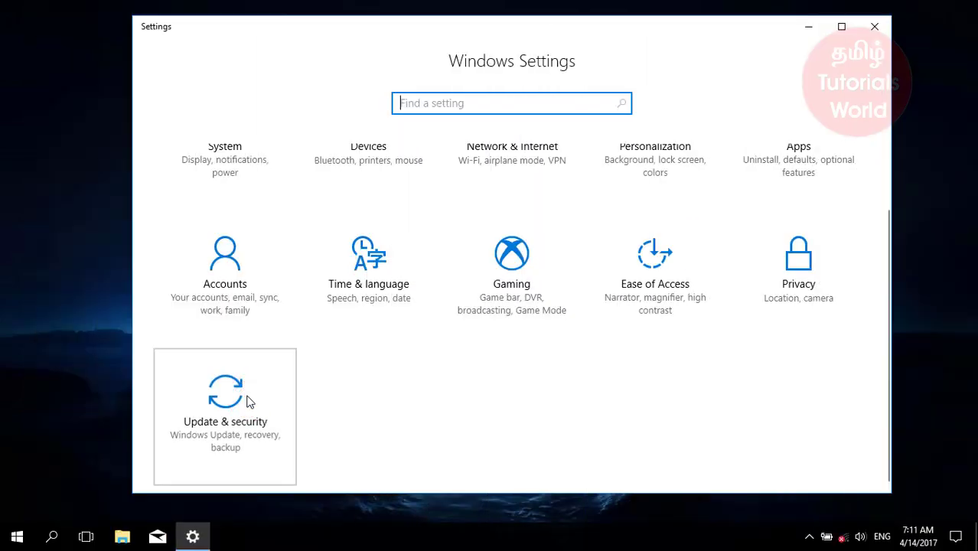
left_click(227, 314)
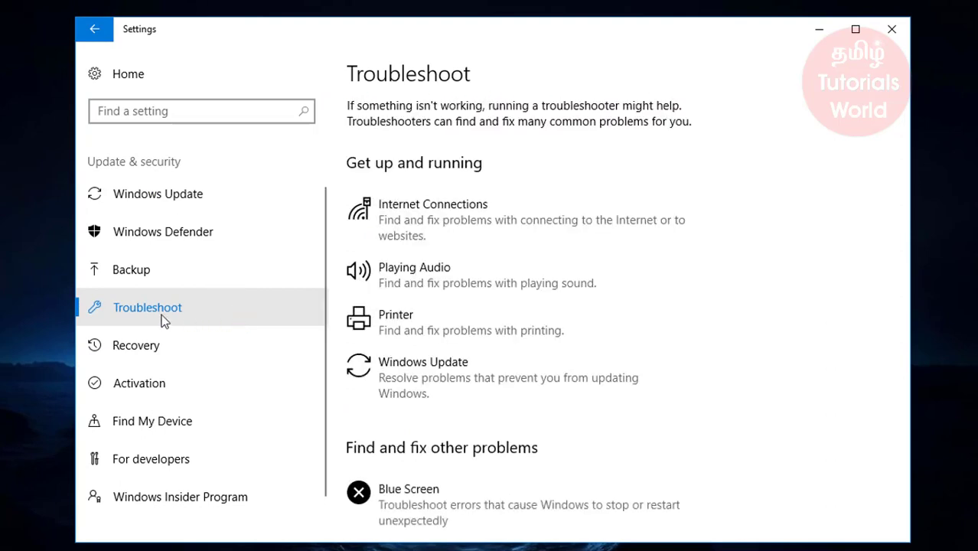
scroll(475, 234, "down", 4)
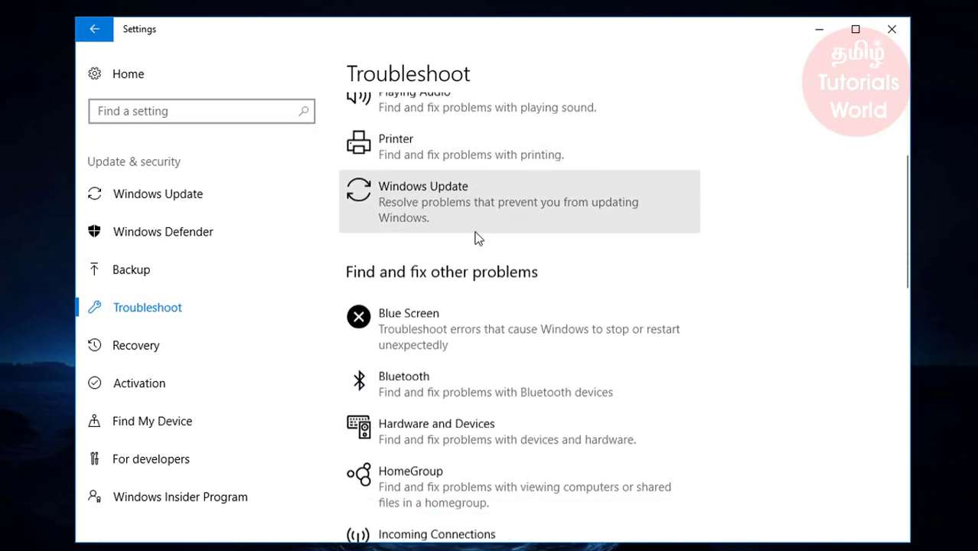
scroll(475, 238, "down", 6)
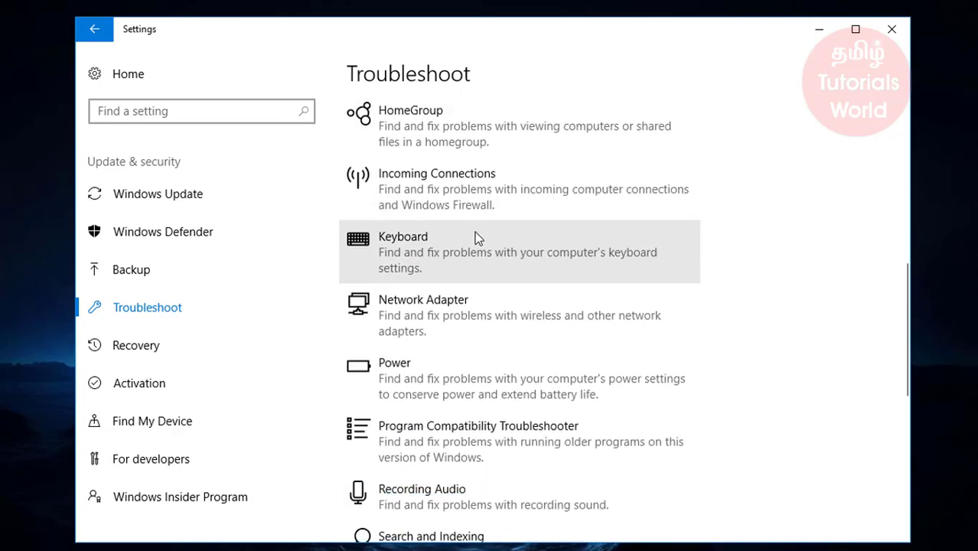
scroll(476, 238, "down", 5)
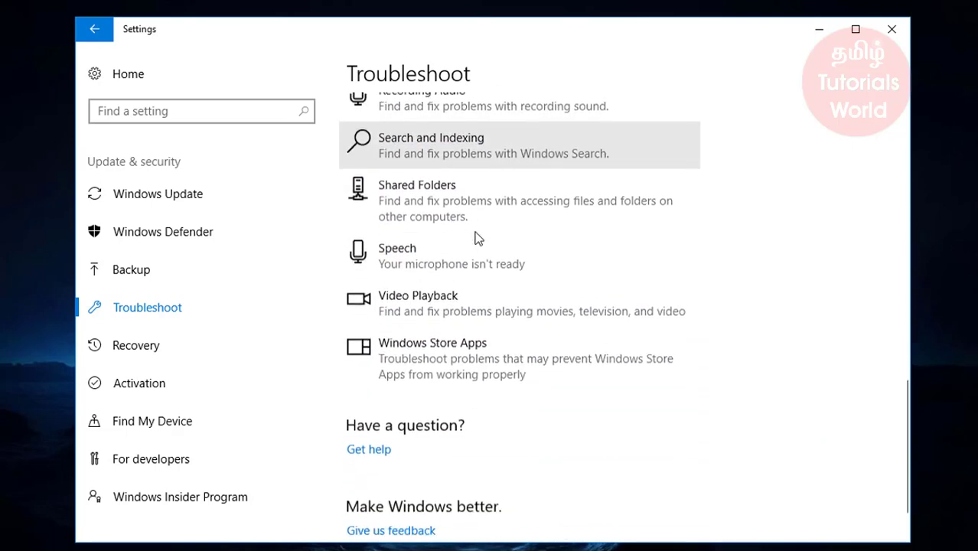
scroll(476, 268, "up", 12)
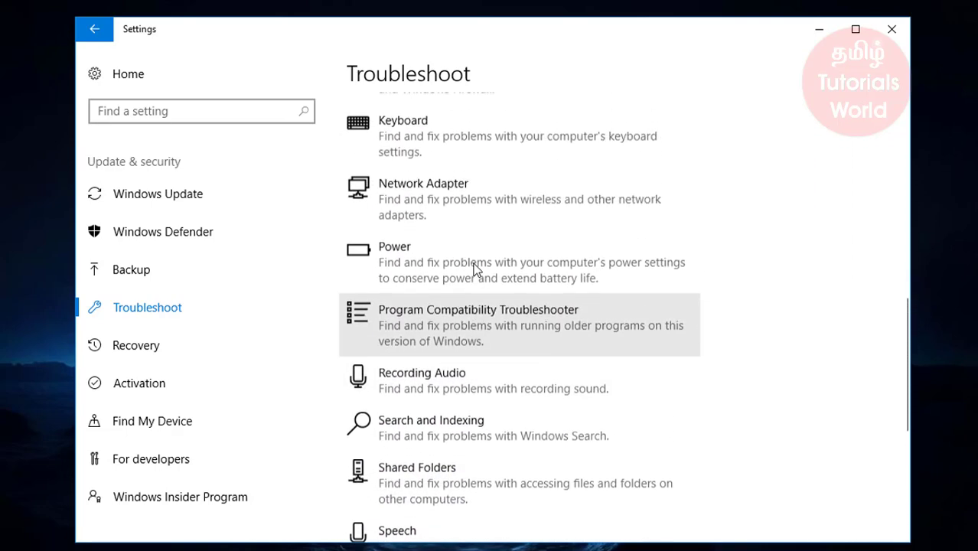
scroll(475, 268, "up", 3)
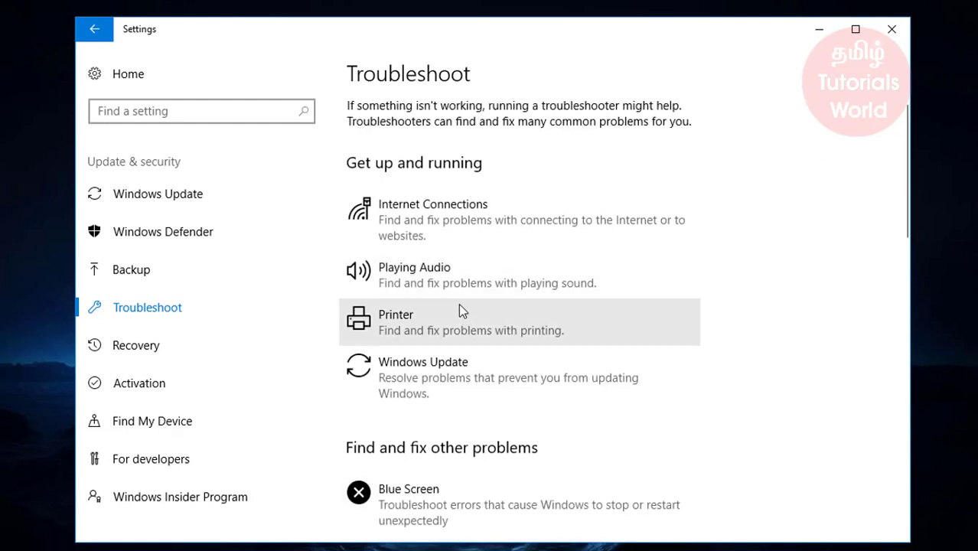
scroll(458, 310, "down", 5)
scroll(458, 312, "down", 3)
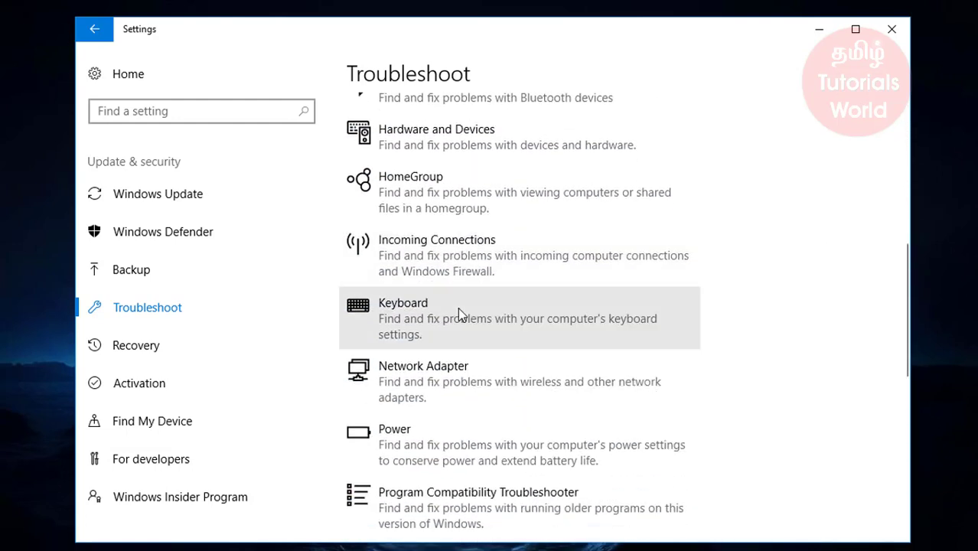
- Run the Power troubleshooter and cancel it while it is detecting issues
left_click(408, 319)
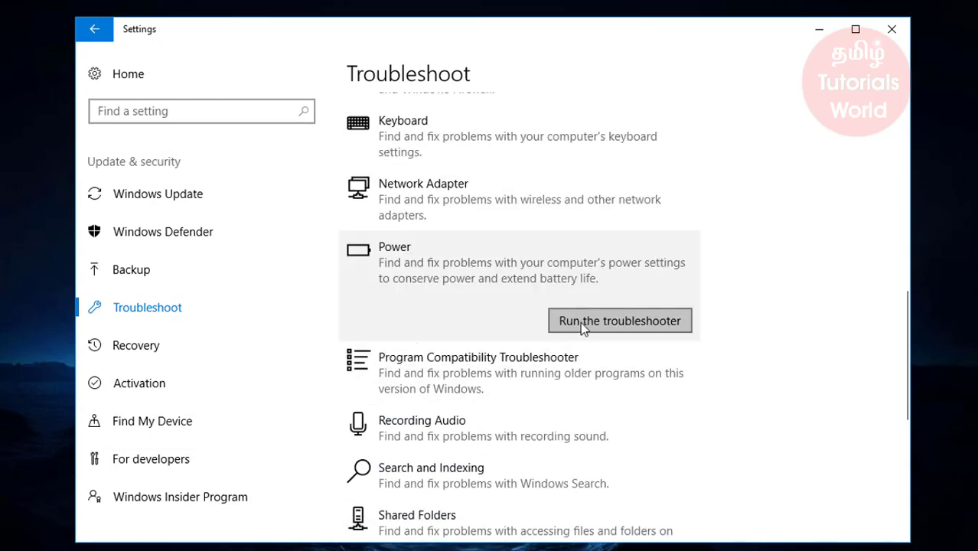
left_click(616, 322)
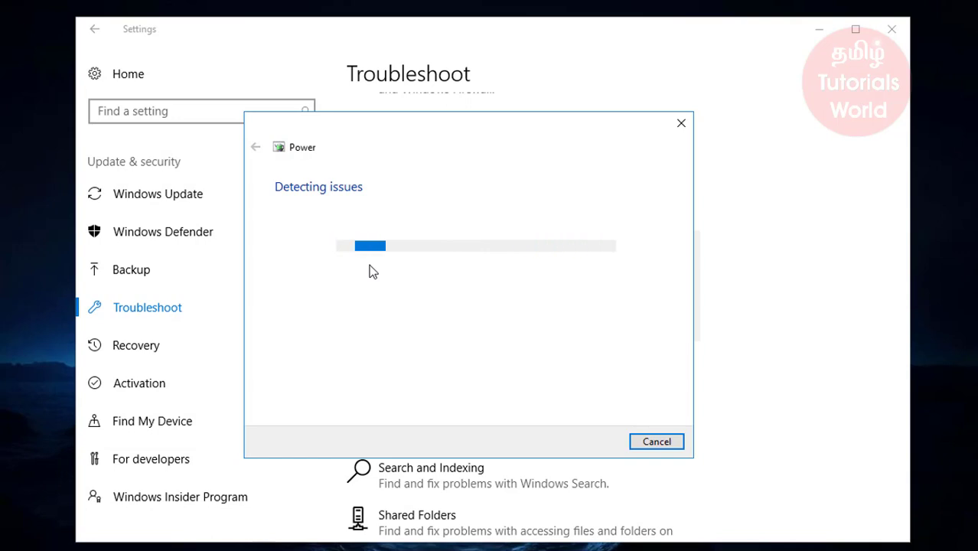
left_click(643, 442)
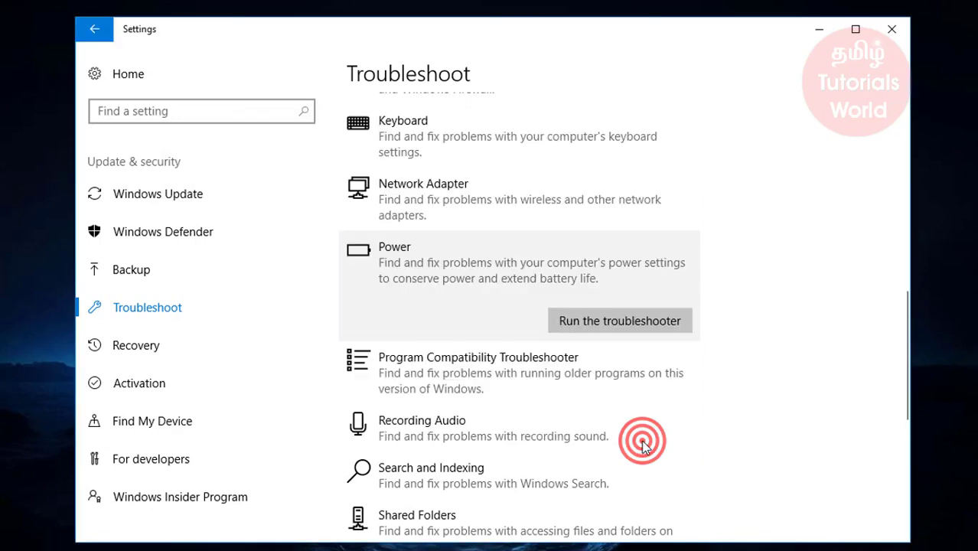
left_click(793, 241)
scroll(791, 241, "up", 10)
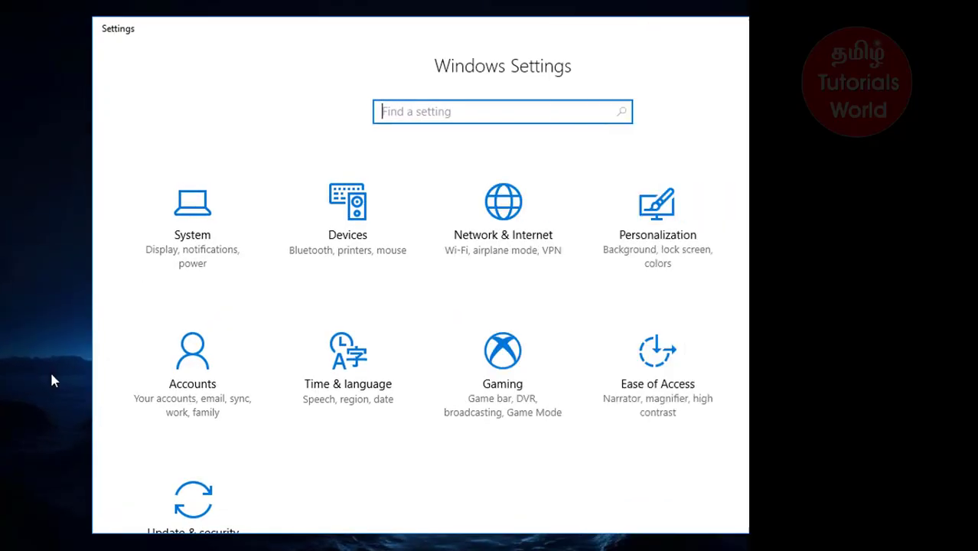
- Open the Gaming settings in Windows Settings and view the Game bar and Game DVR pages
scroll(494, 359, "down", 1)
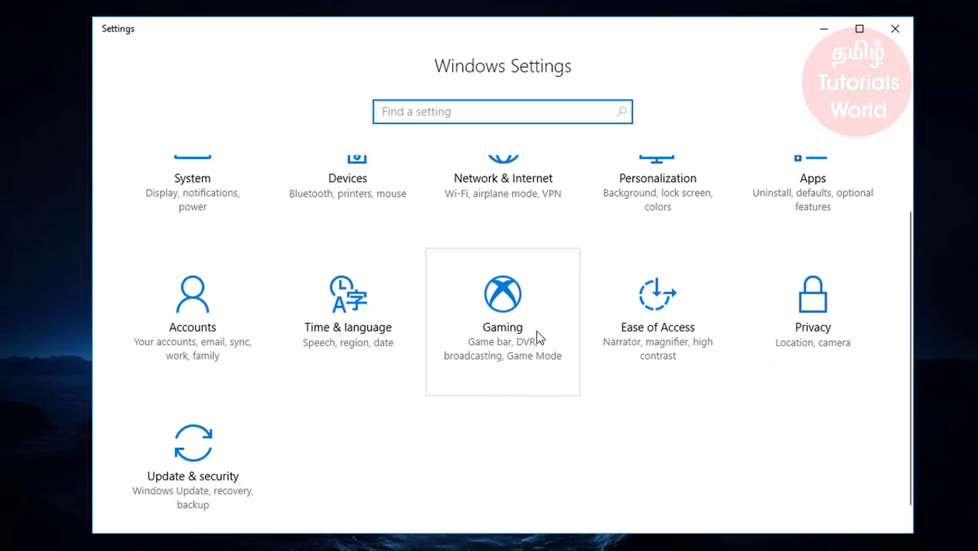
left_click(559, 303)
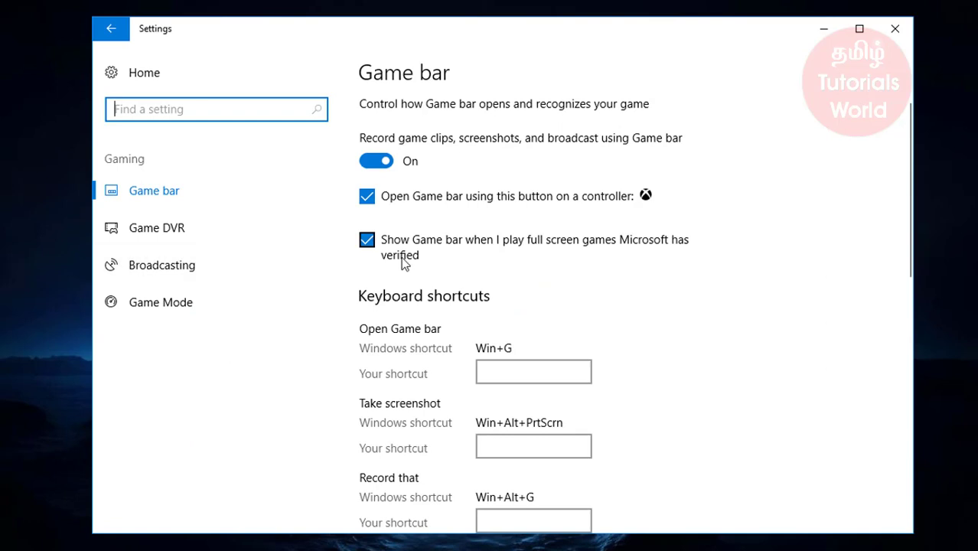
left_click(204, 230)
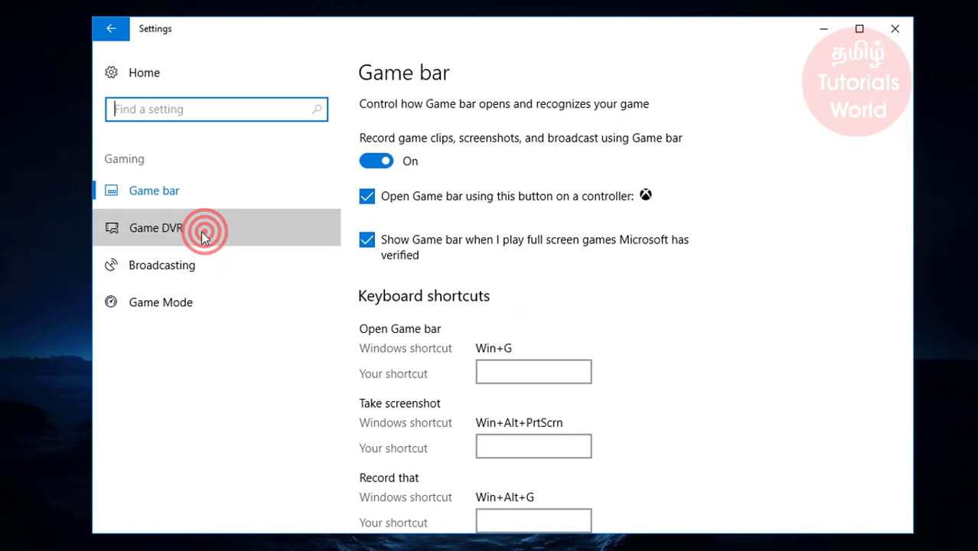
- Examine the Broadcasting options for audio quality, microphone, camera and broadcast video
left_click(191, 260)
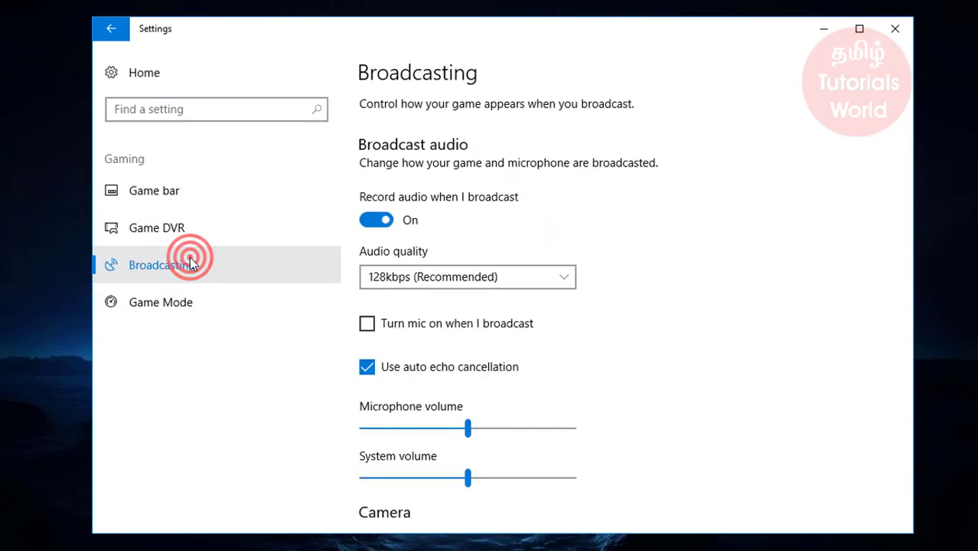
scroll(446, 241, "down", 2)
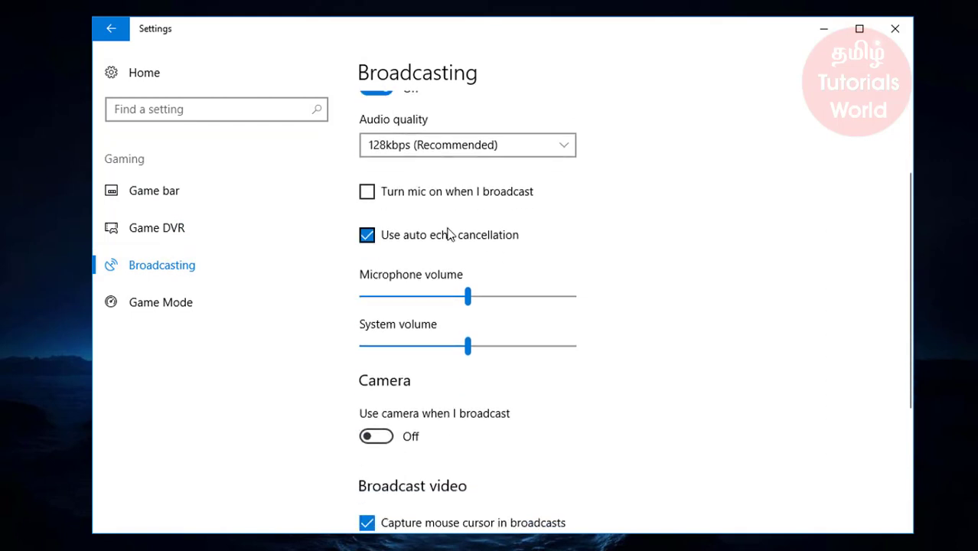
left_click(466, 146)
left_click(647, 145)
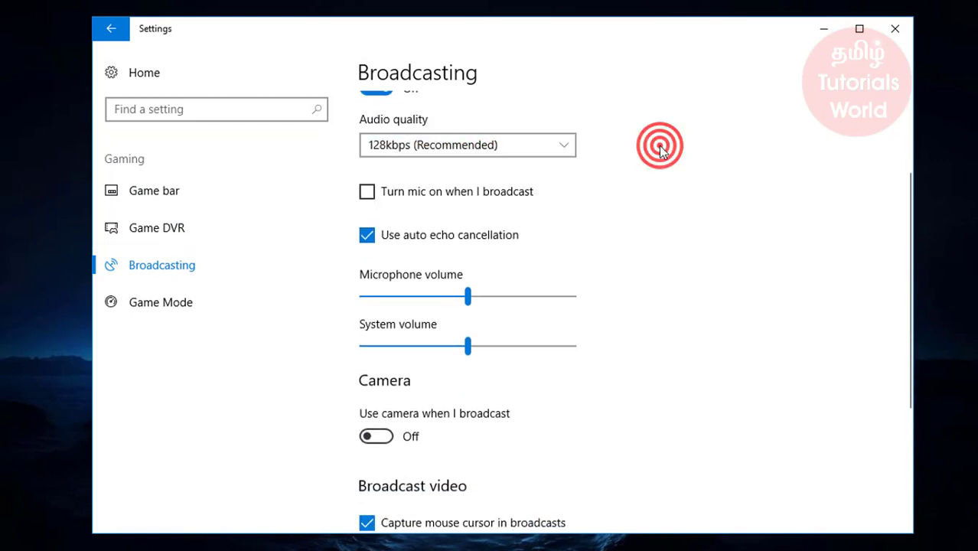
scroll(458, 348, "down", 2)
scroll(456, 353, "down", 1)
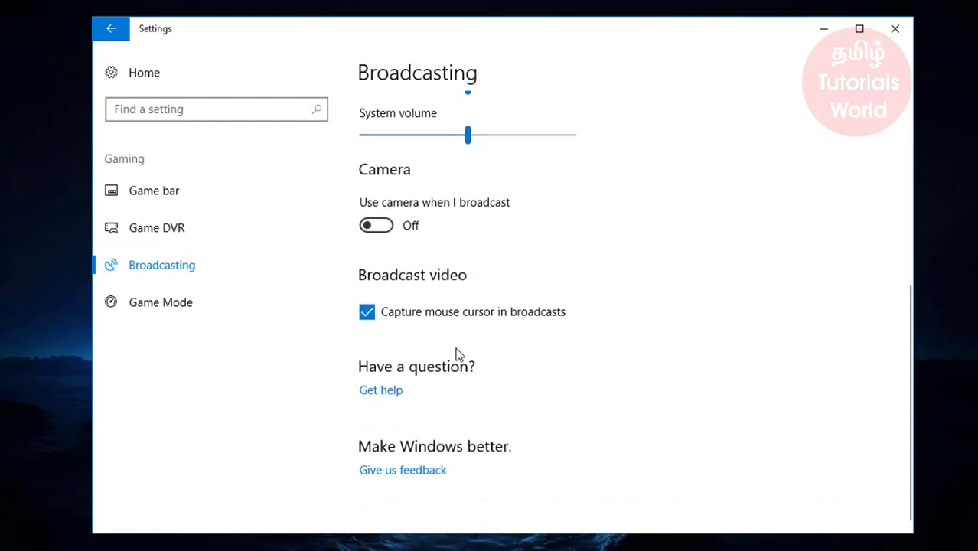
scroll(458, 354, "up", 4)
- Turn off Game Mode in the Gaming settings
left_click(173, 304)
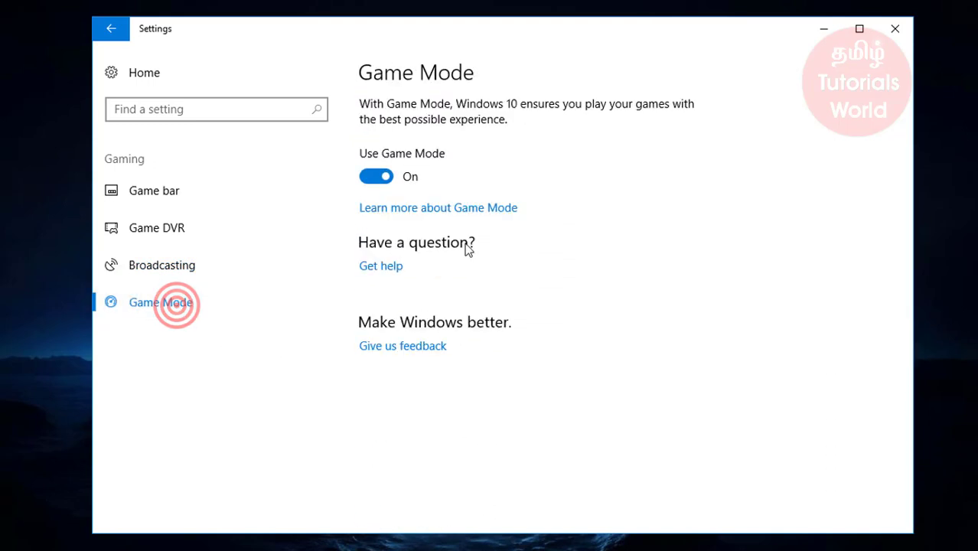
left_click(379, 176)
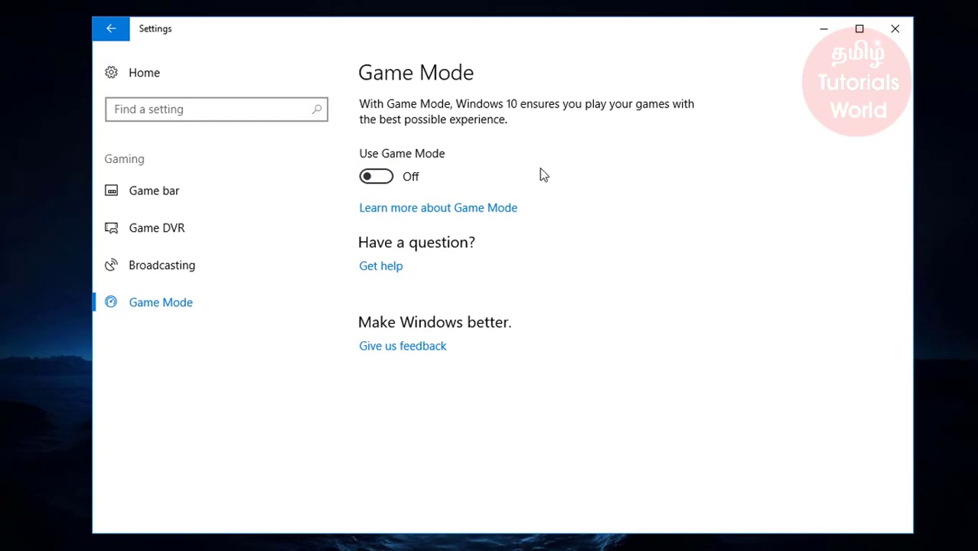
- Turn off Game bar recording and disable opening it with the controller button and showing it in verified full screen games
left_click(182, 197)
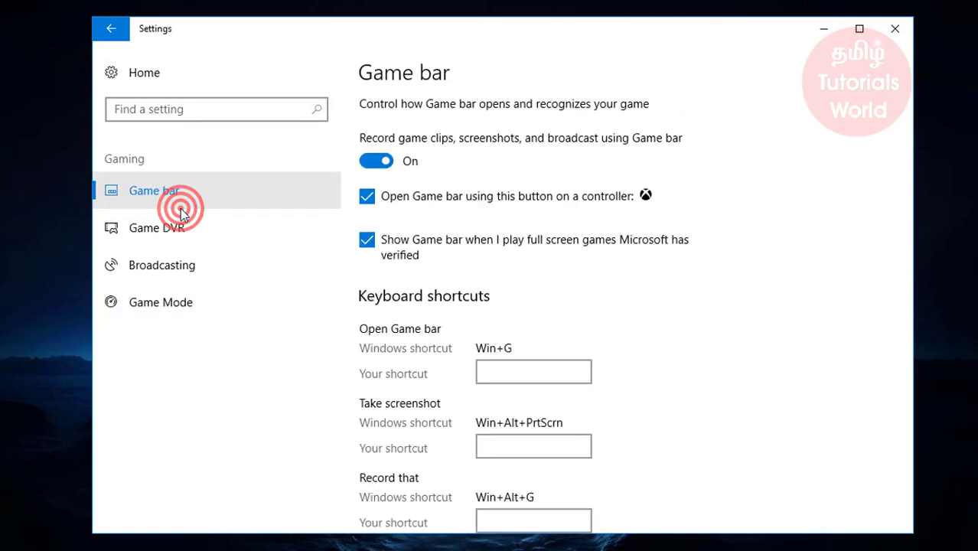
left_click(379, 167)
left_click(368, 197)
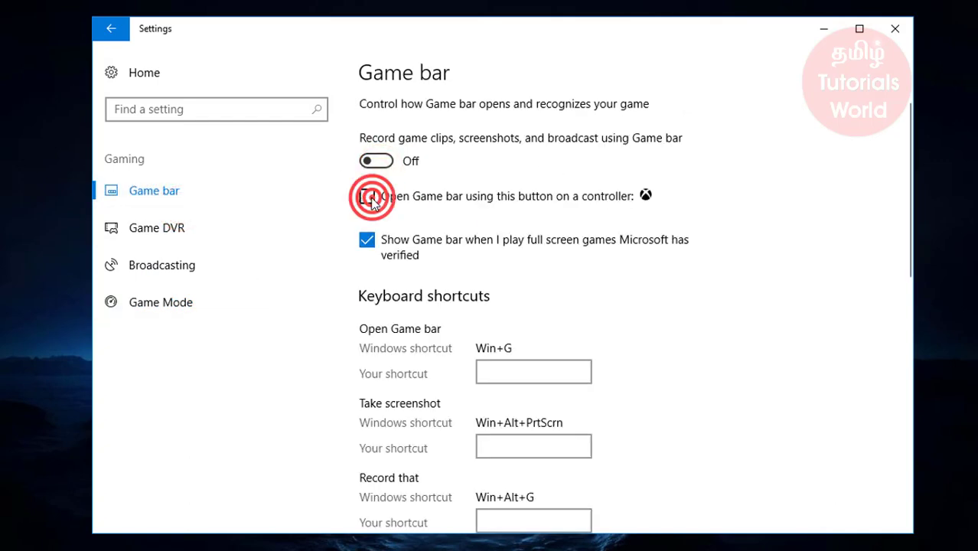
left_click(366, 242)
scroll(471, 246, "down", 3)
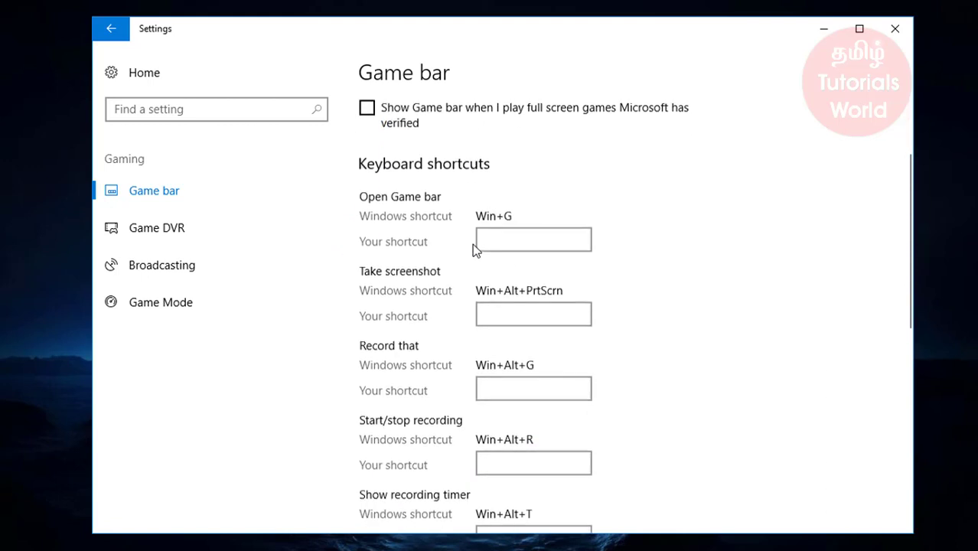
scroll(484, 298, "down", 2)
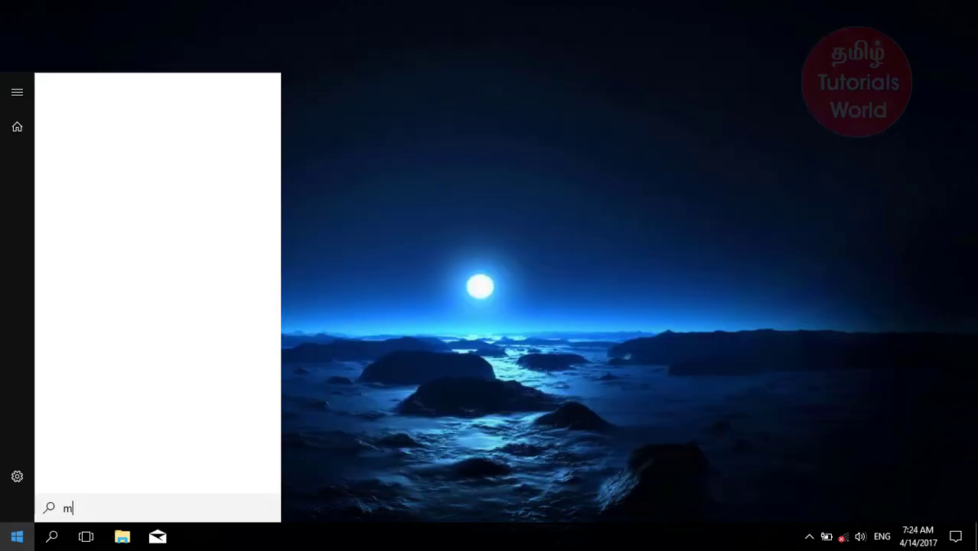
- Find and launch the Mixed Reality Portal app and begin its setup from the welcome screen
type("ix")
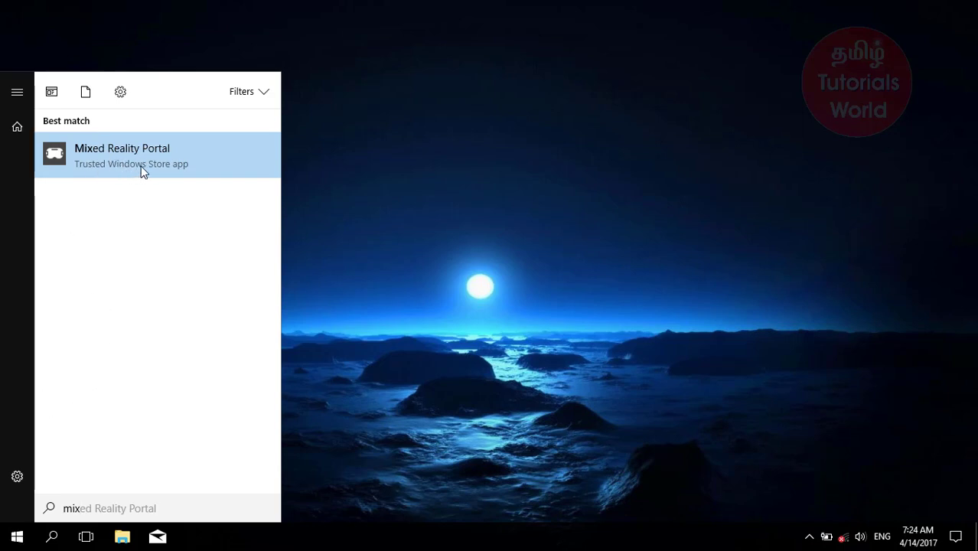
left_click(209, 163)
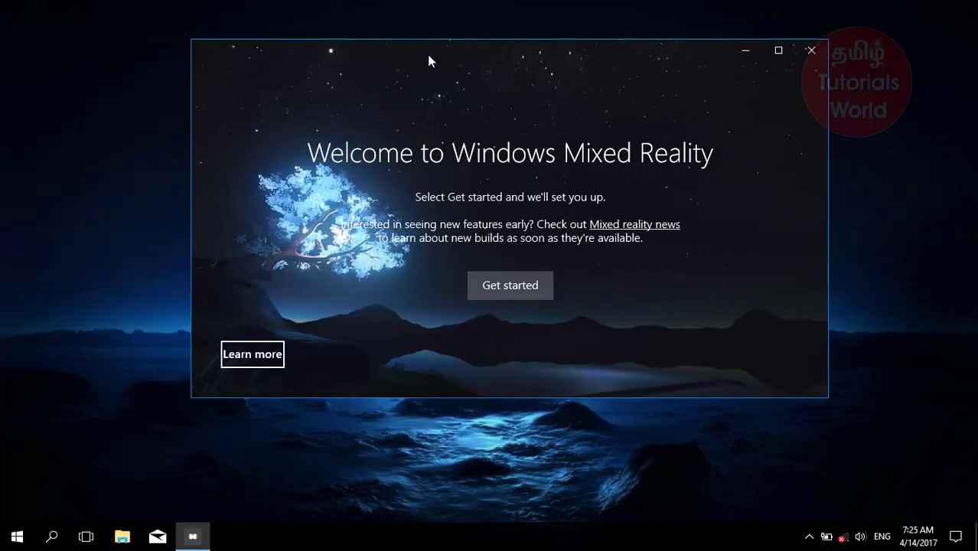
left_click_drag(427, 55, 421, 65)
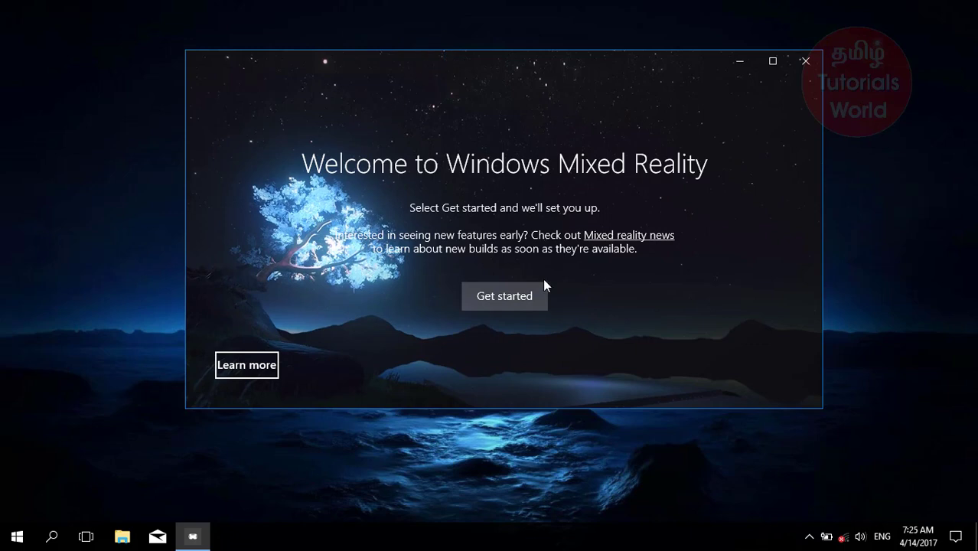
left_click(504, 297)
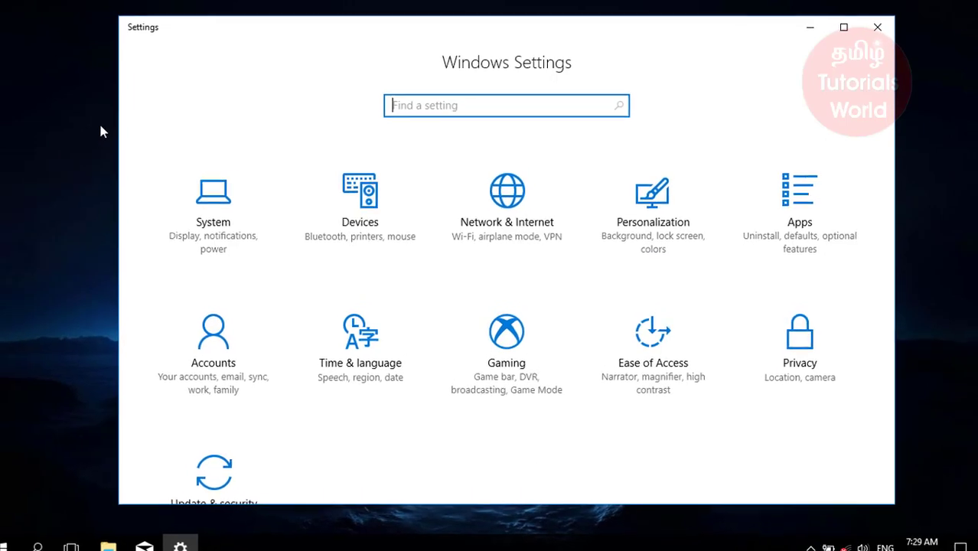
- Open the Privacy settings in Windows Settings and review the General and Location pages
left_click(803, 383)
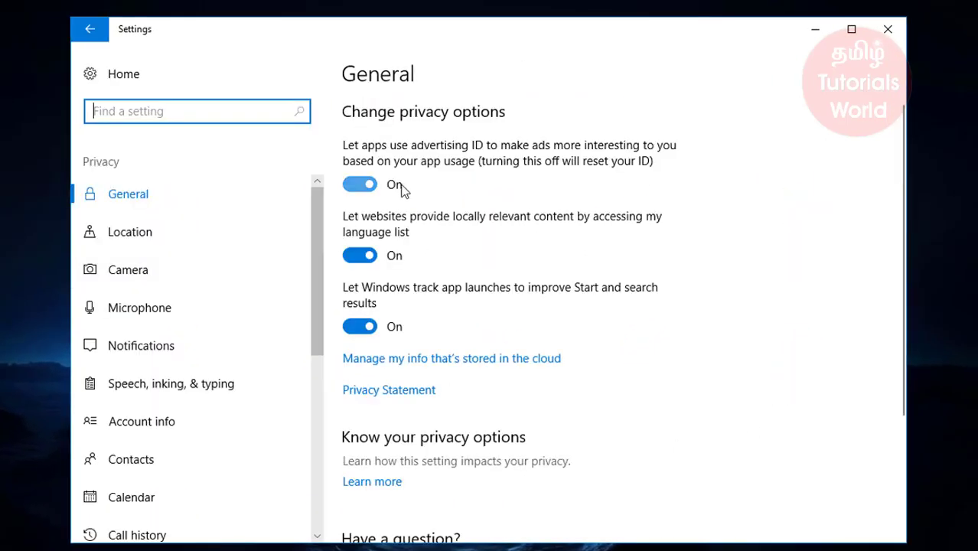
scroll(379, 282, "down", 4)
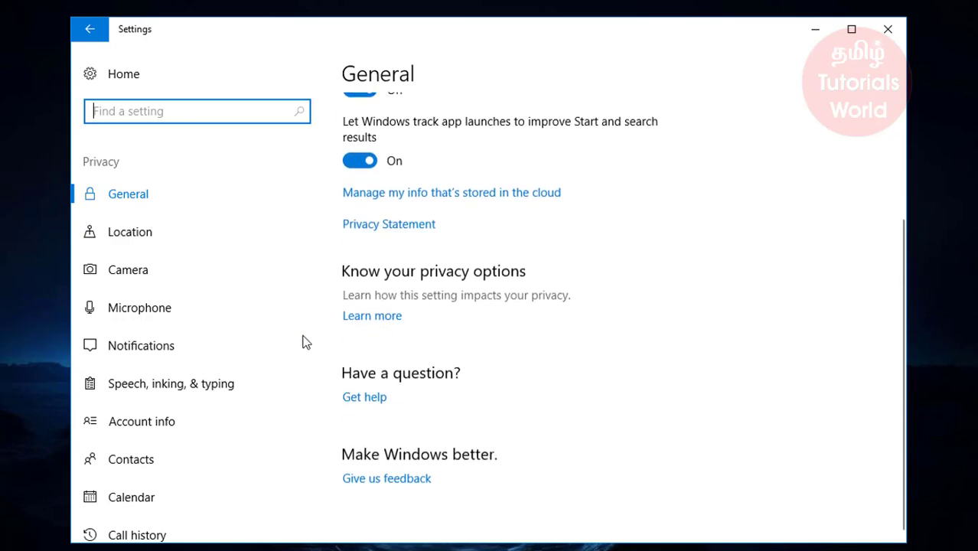
left_click(218, 238)
scroll(426, 300, "down", 5)
scroll(426, 300, "down", 4)
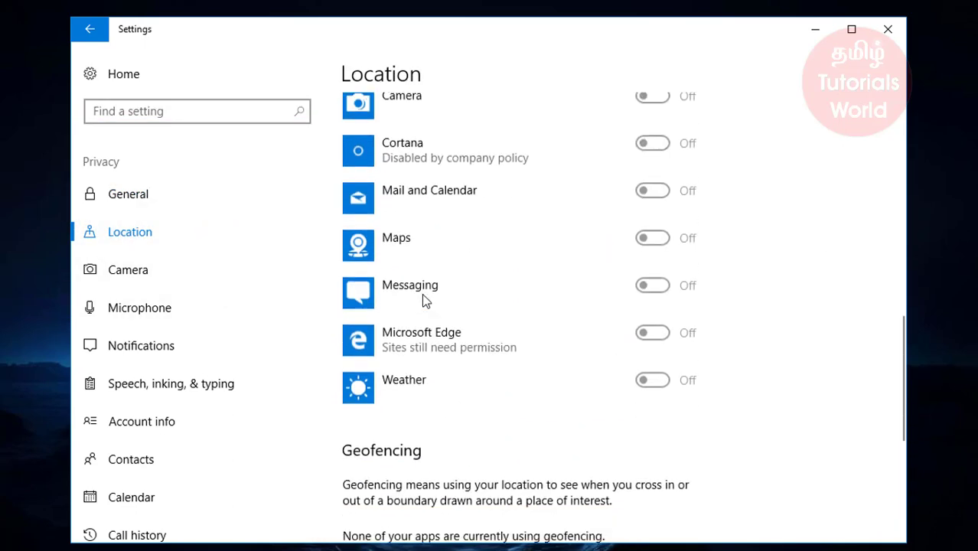
scroll(426, 300, "up", 4)
- Look through further privacy pages, including Microphone, Speech, inking, & typing, Account info, Contacts, Calendar and Call history
left_click(149, 307)
left_click(151, 381)
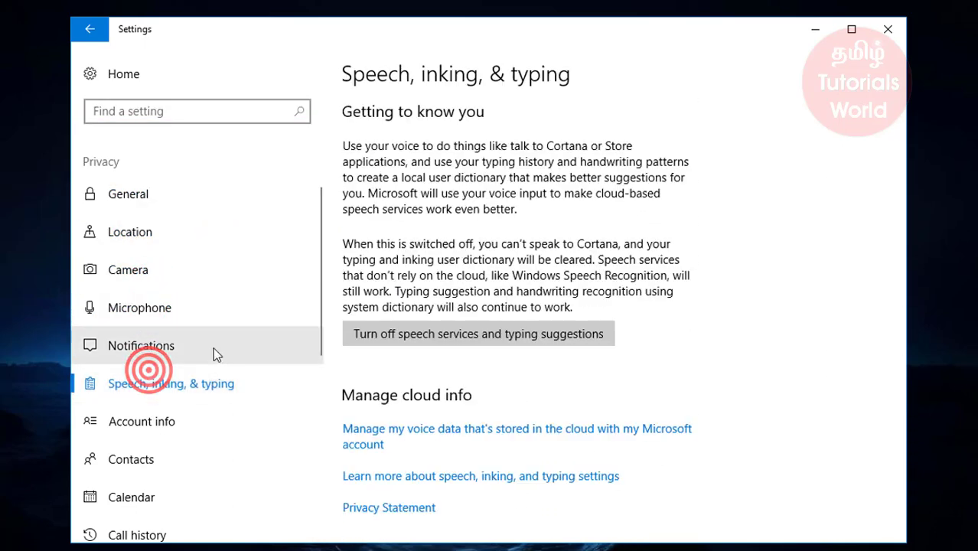
left_click(154, 420)
left_click(148, 460)
scroll(188, 386, "down", 3)
left_click(162, 387)
left_click(155, 426)
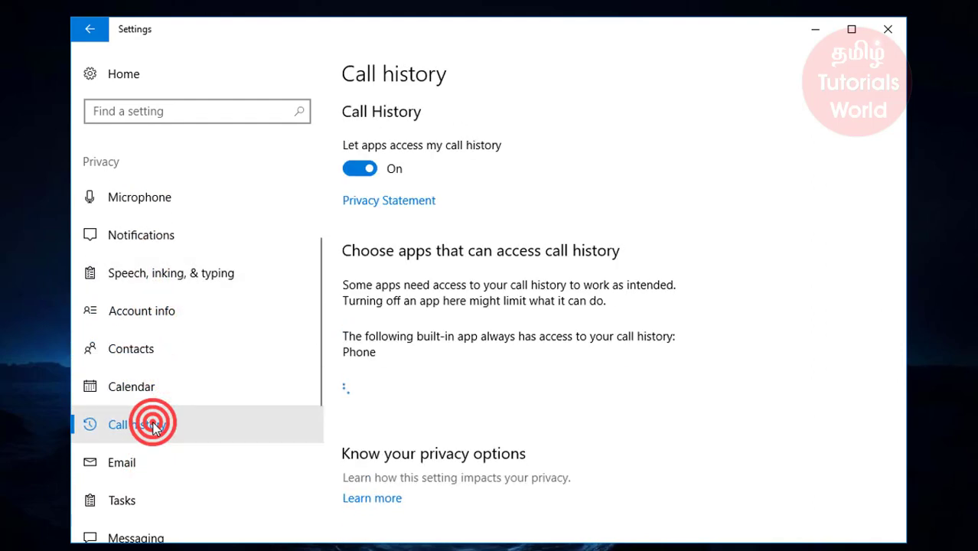
scroll(153, 430, "down", 7)
left_click(156, 427)
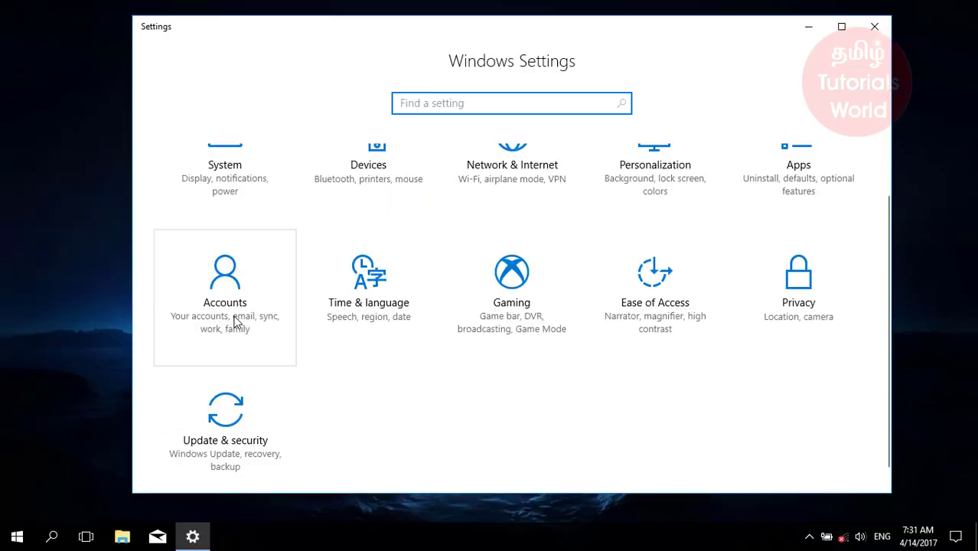
- Open the account's Sign-in options and try out the Dynamic lock option for automatically locking the device
left_click(193, 327)
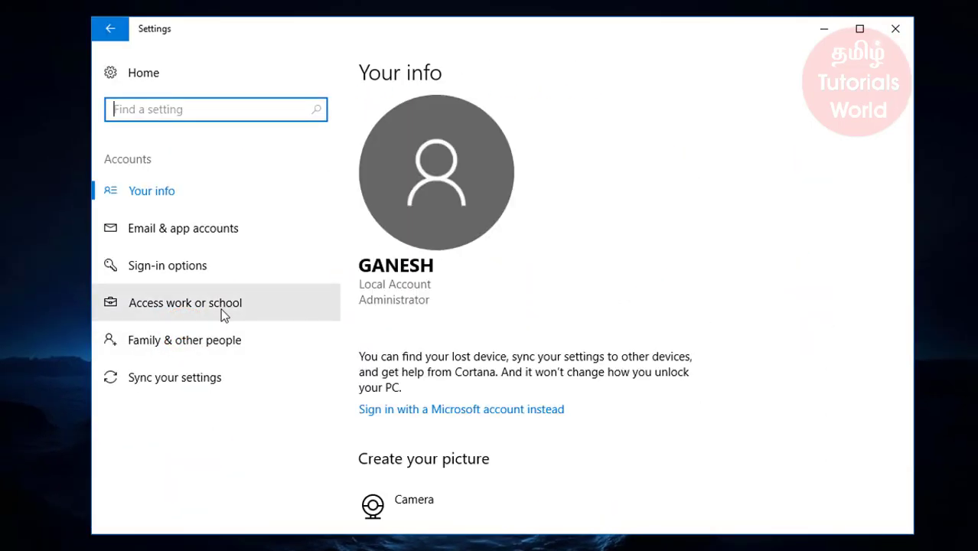
left_click(210, 278)
scroll(465, 321, "down", 10)
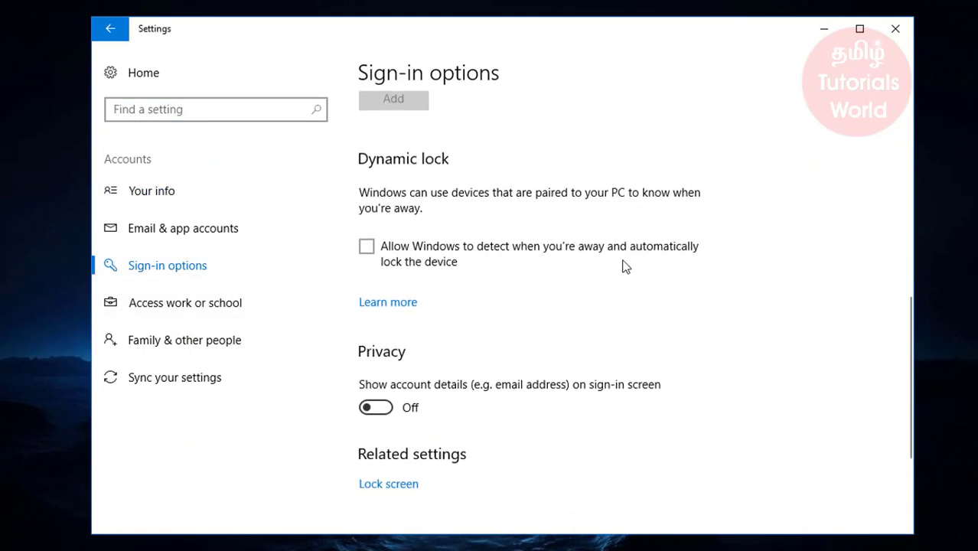
left_click(366, 247)
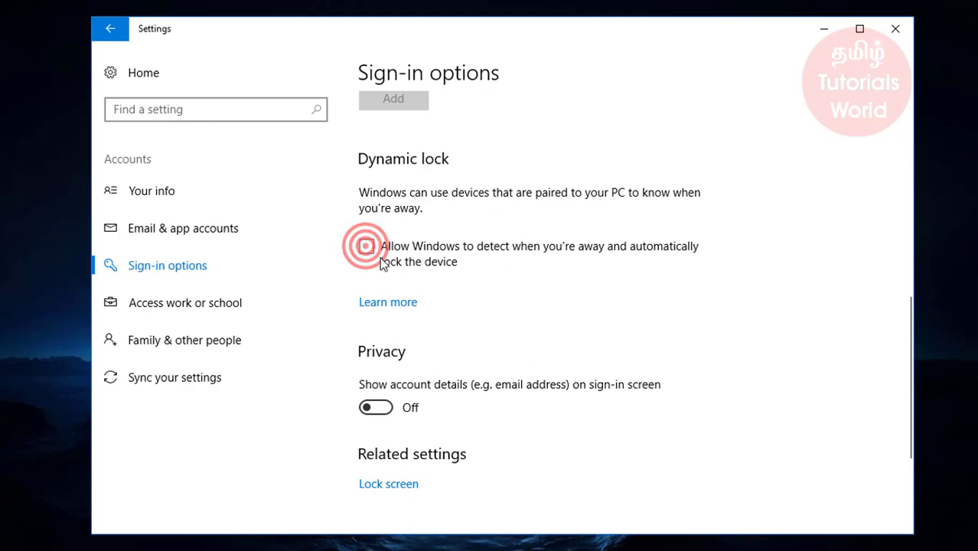
left_click(367, 247)
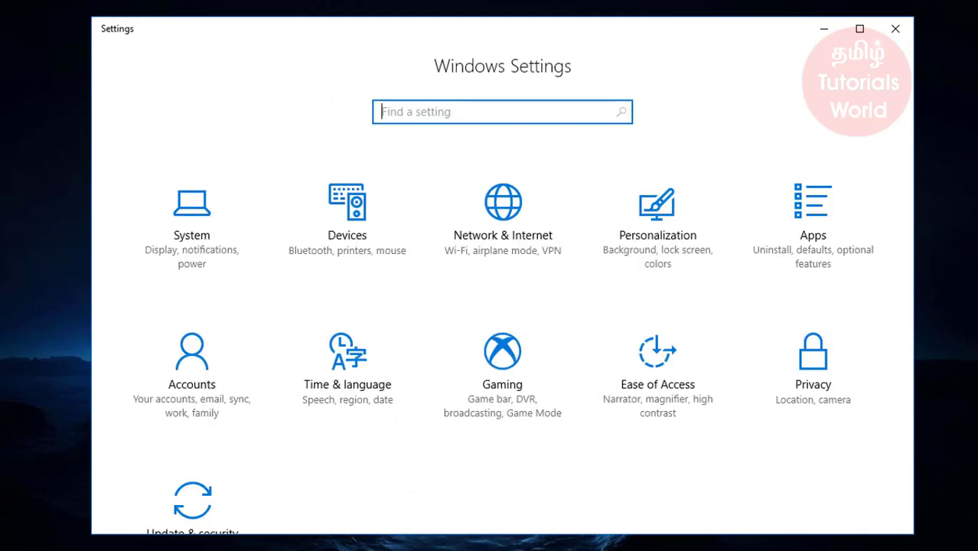
- Turn on Storage sense in the System storage settings and open its options for how space is freed up
left_click(197, 242)
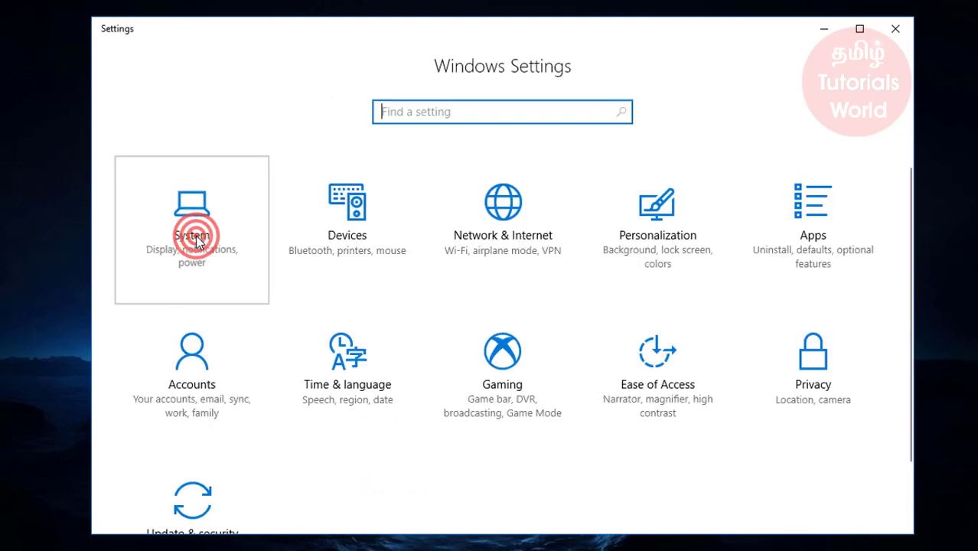
left_click(212, 344)
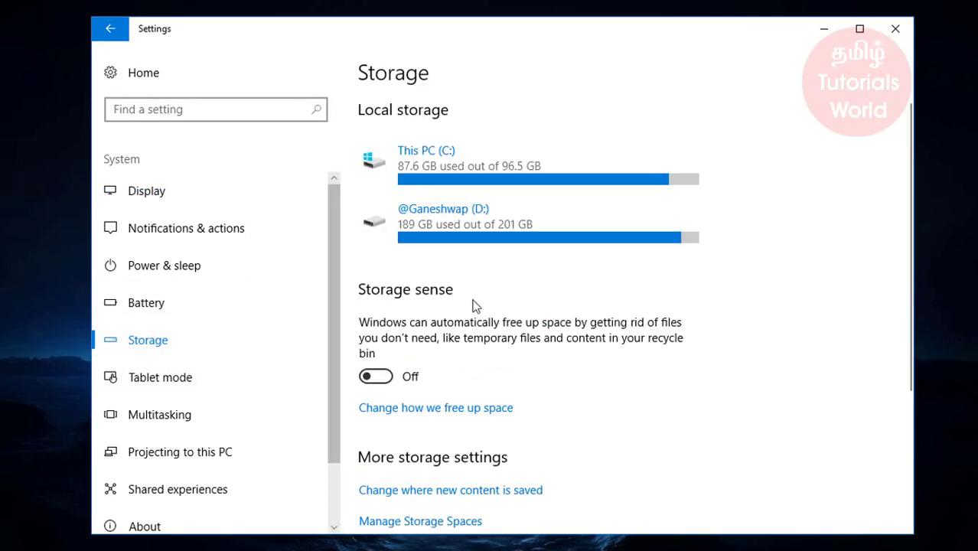
scroll(473, 308, "down", 1)
left_click(371, 311)
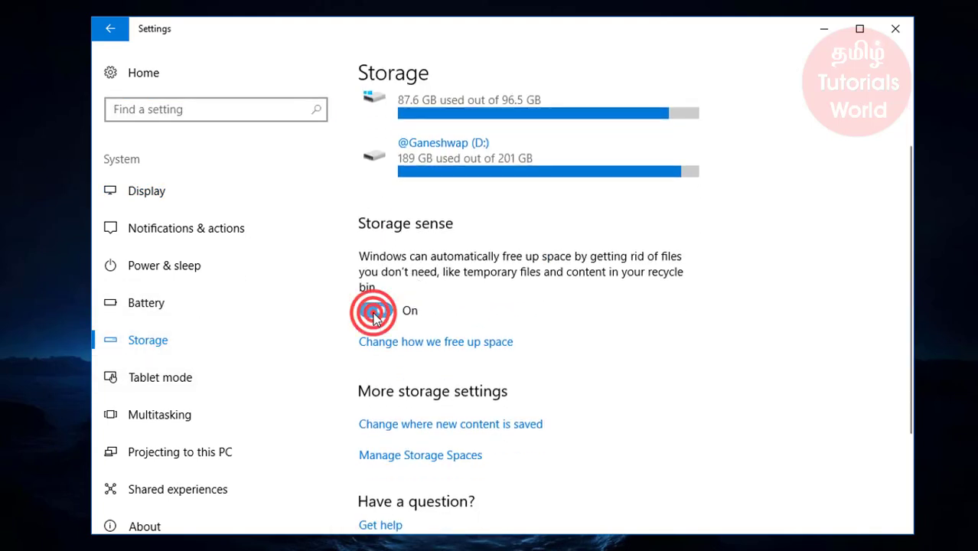
scroll(404, 347, "down", 2)
scroll(405, 348, "up", 2)
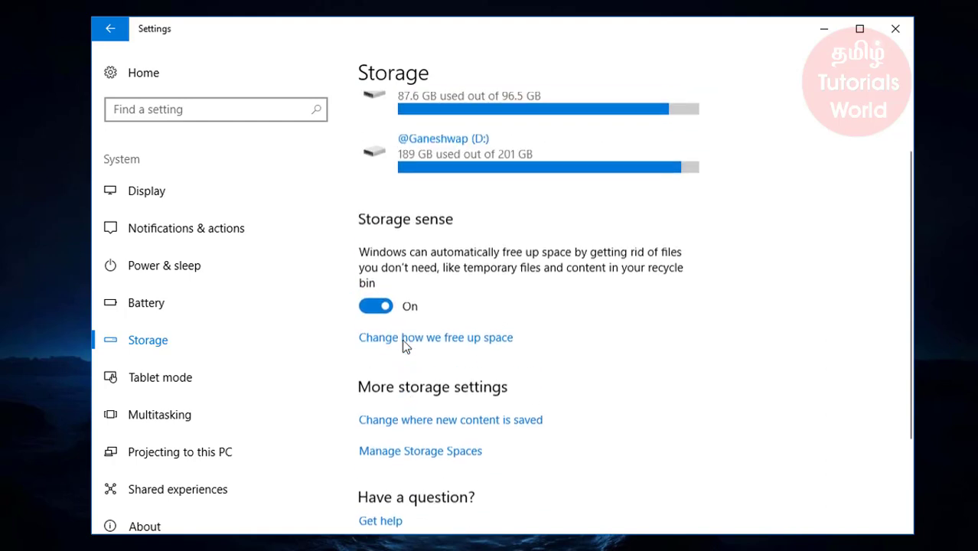
left_click(401, 338)
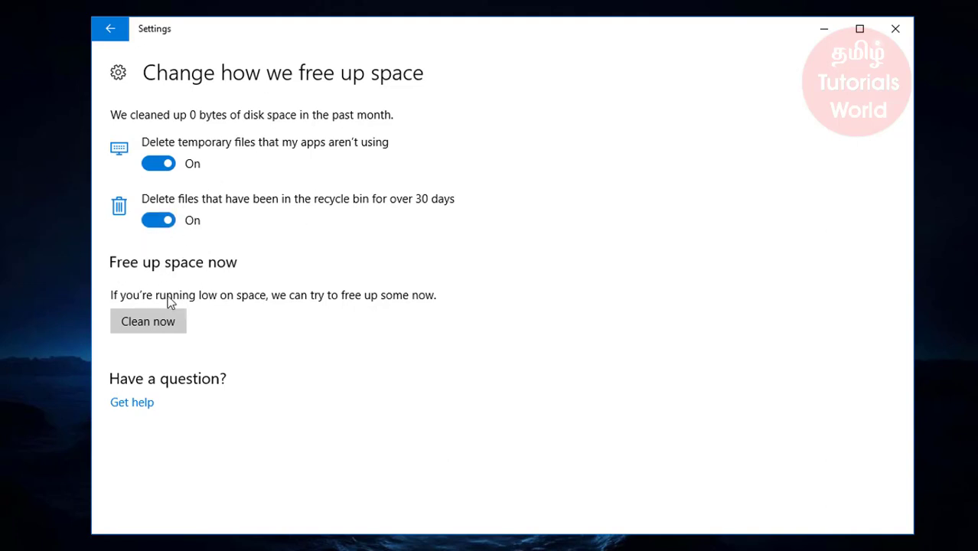
- Switch automatic deletion of unused temporary files and of recycle bin files over 30 days off and back on
left_click(160, 165)
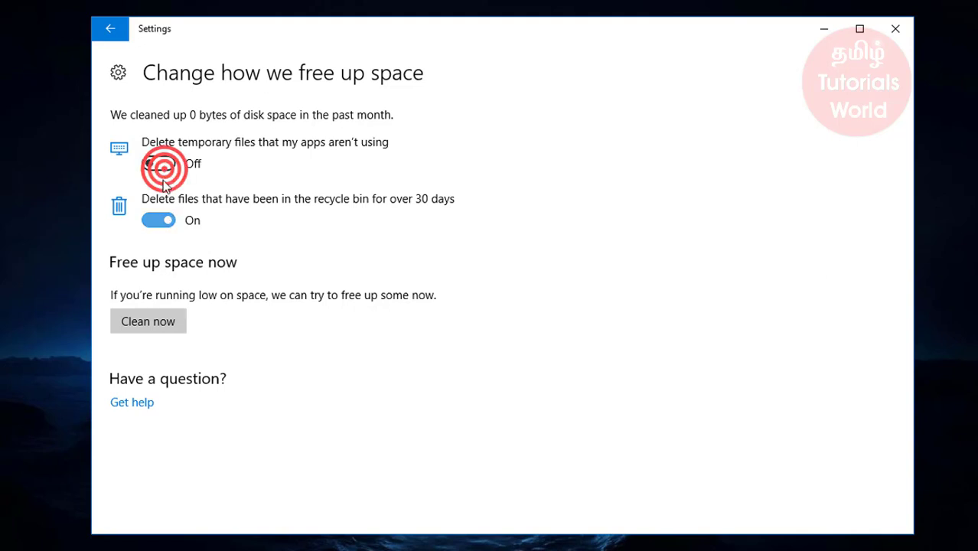
left_click(160, 165)
left_click(157, 220)
left_click(157, 220)
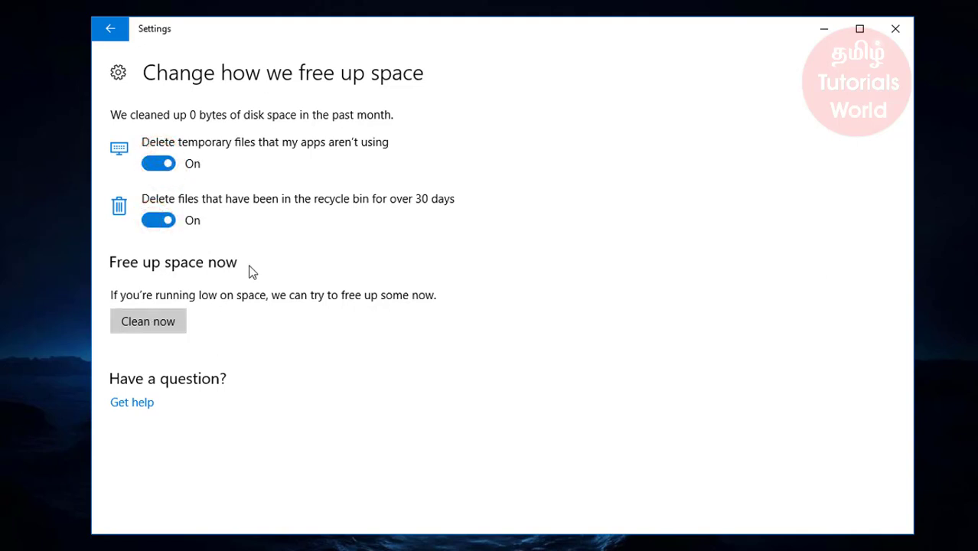